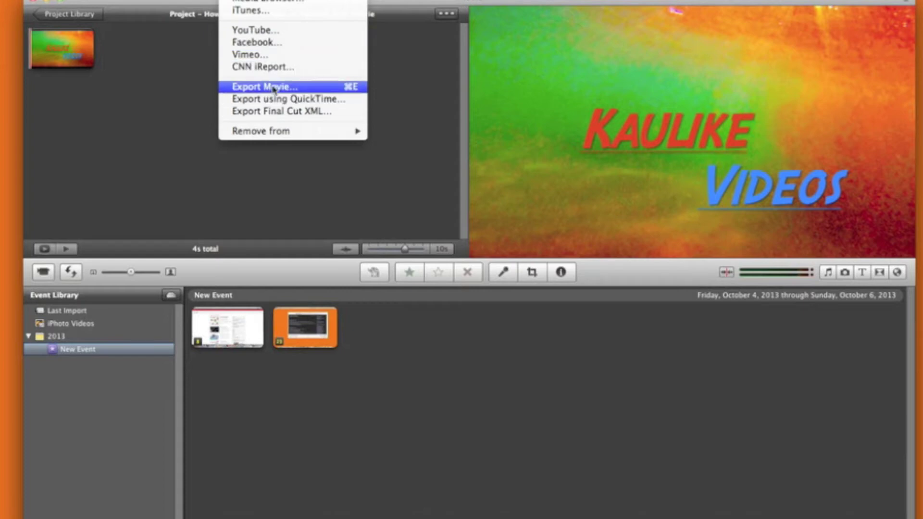
Step: Export the Kaulike Videos project as a movie file from the Share menu
left_click(388, 4)
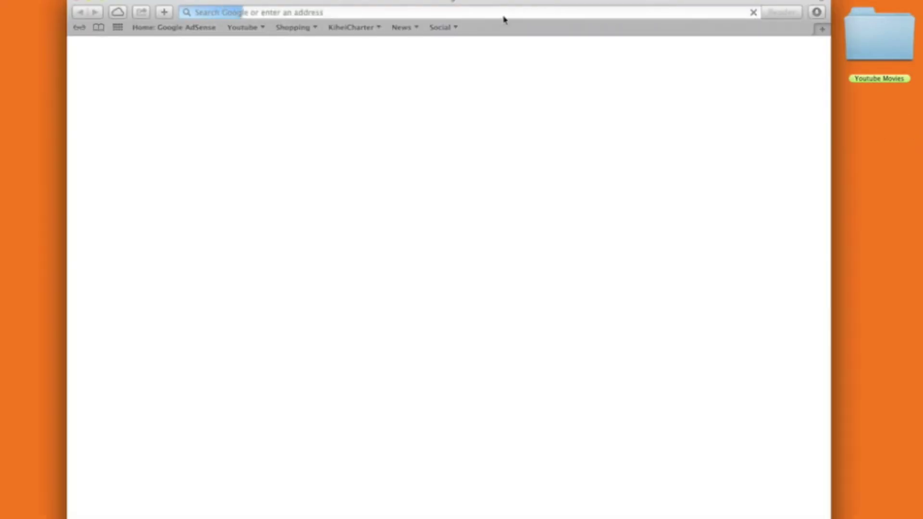
Step: Go to the YouTube site via the Youtube bookmarks-bar folder in Safari
left_click(243, 26)
left_click(245, 45)
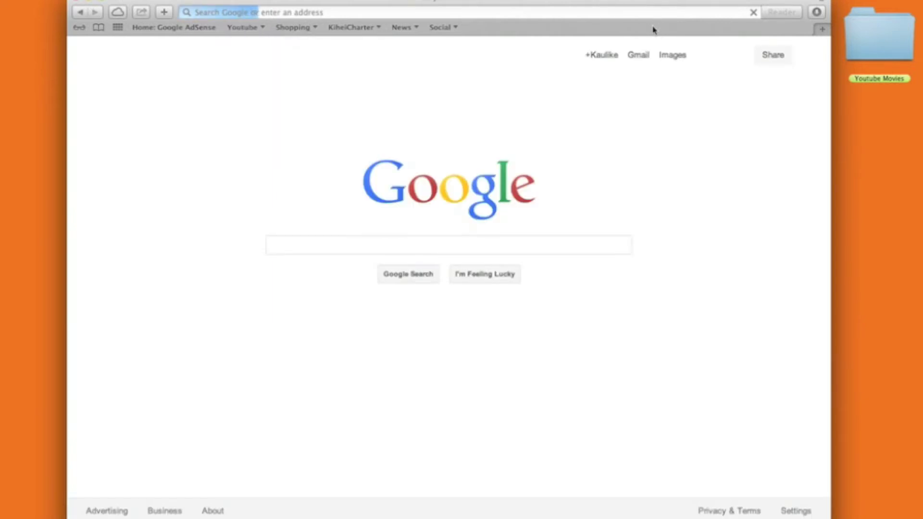
Step: Open YouTube's video upload page from the Upload button, with privacy set to Public
left_click(597, 57)
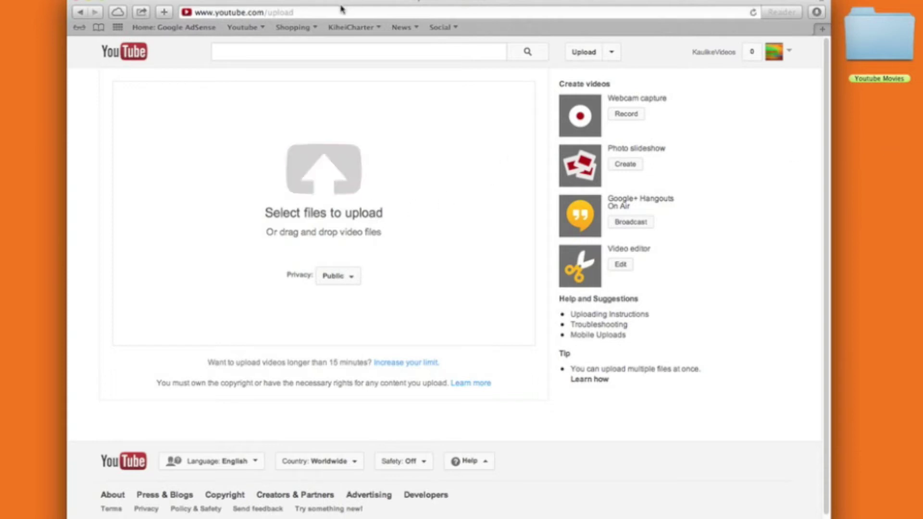
left_click(345, 27)
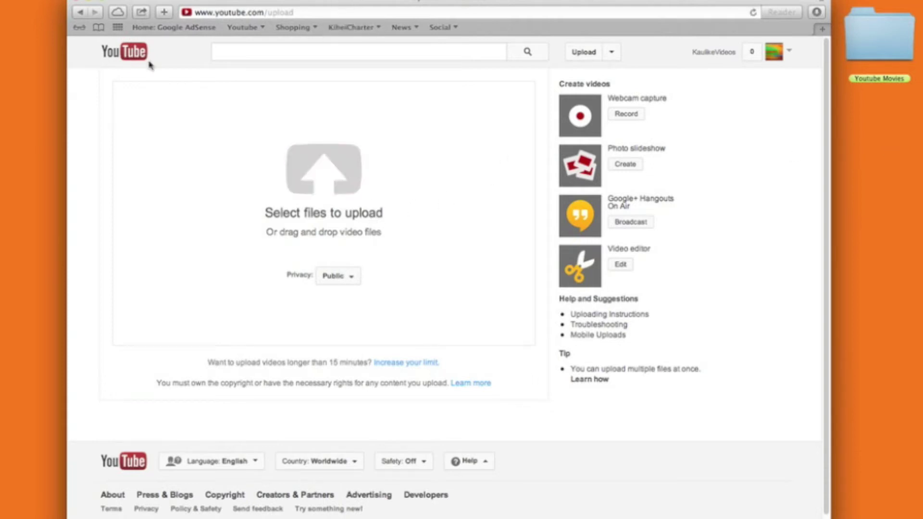